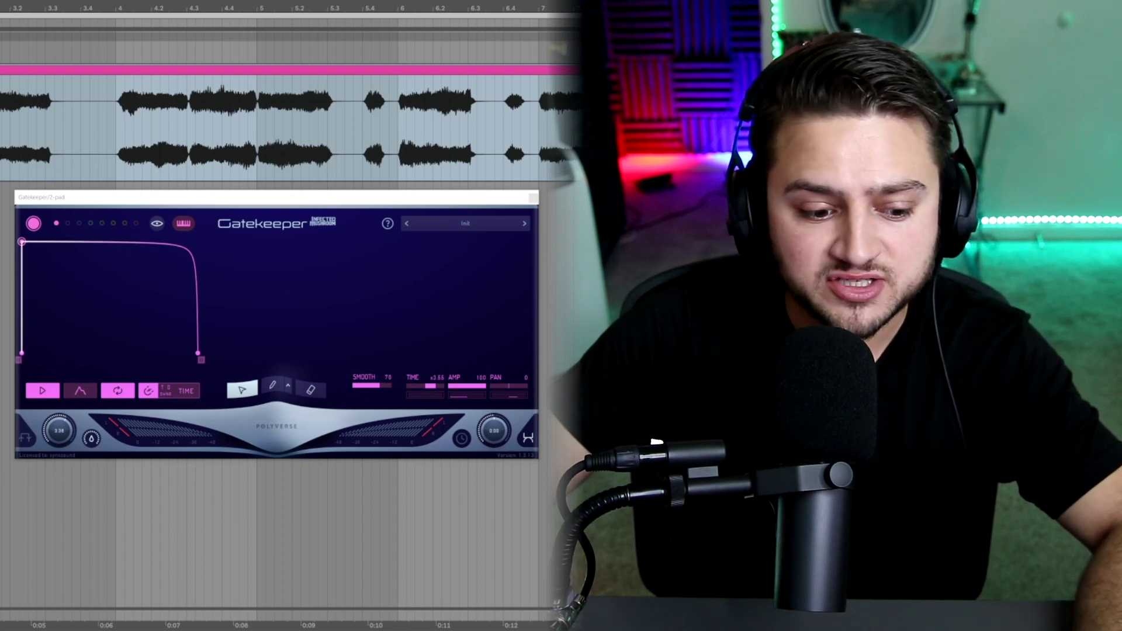
Return focus from the Gatekeeper window to the Ableton arrangement to play the vocal clip
{"action": "left_click", "coordinate": [157, 152]}
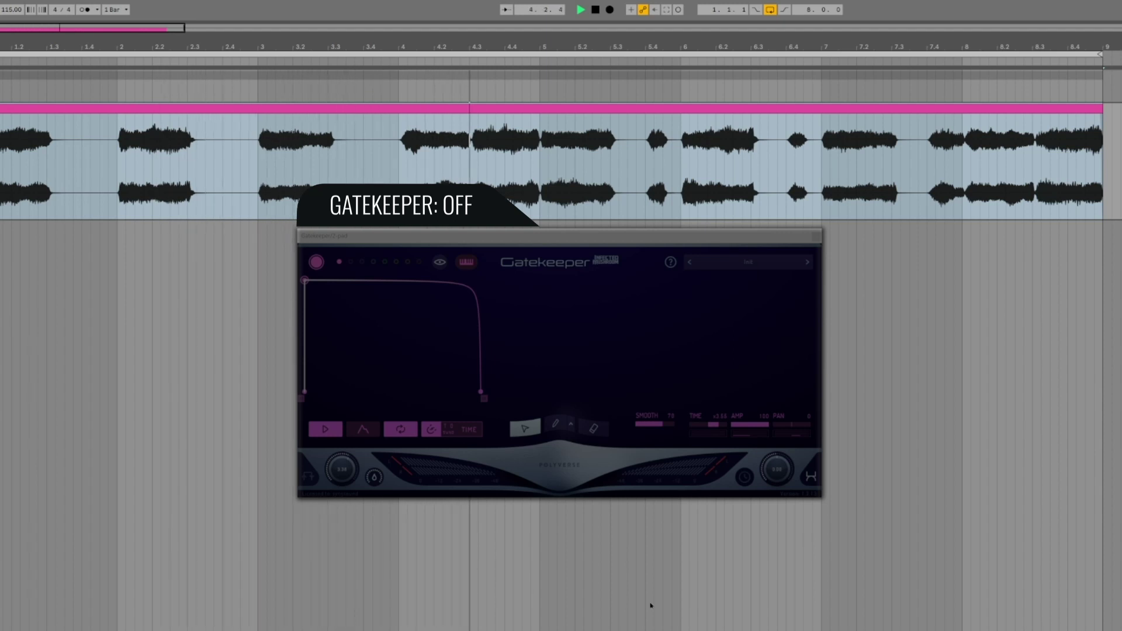
Stop playback, then restart the clip from the beginning
{"action": "key", "text": "space"}
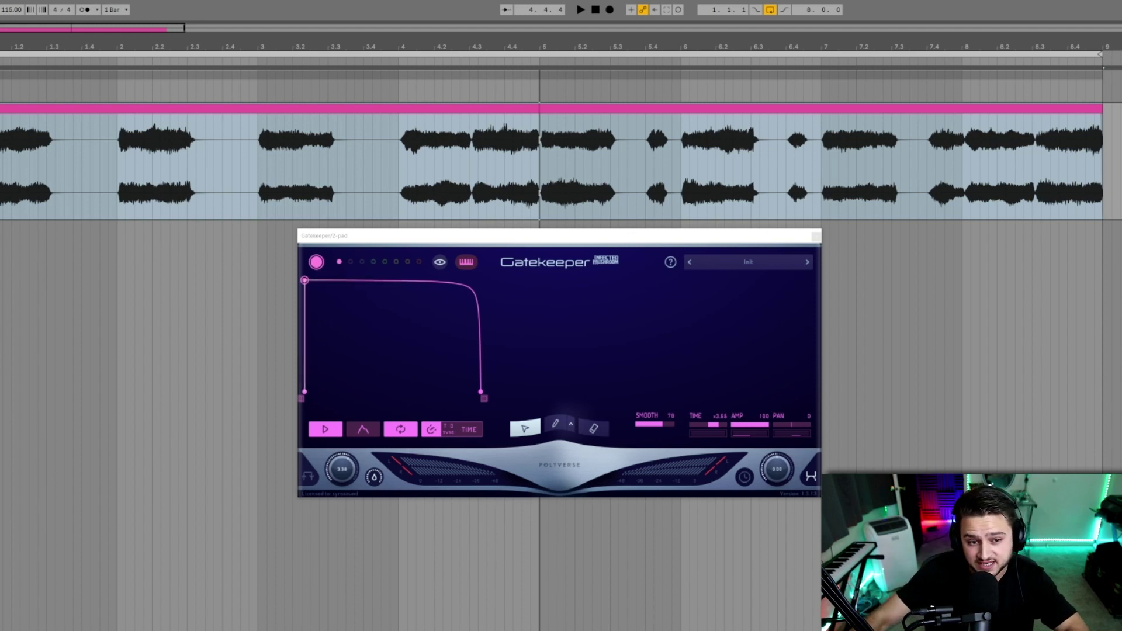
{"action": "key", "text": "space"}
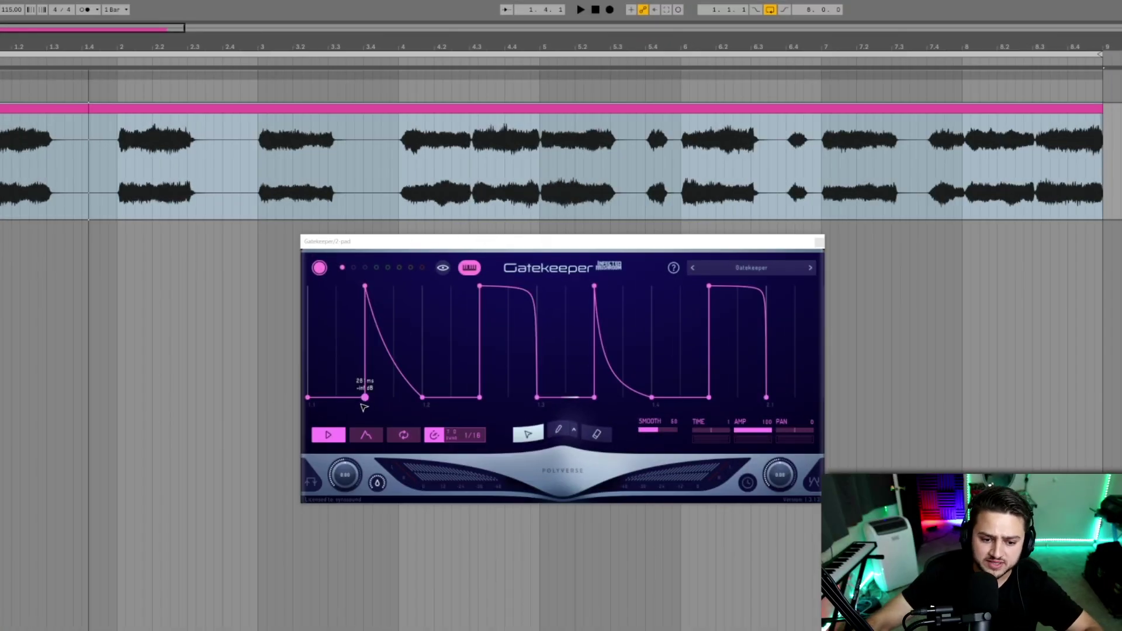
Reset Gatekeeper to Init without saving and shorten the flat envelope line to 130 ms
{"action": "left_click", "coordinate": [784, 269]}
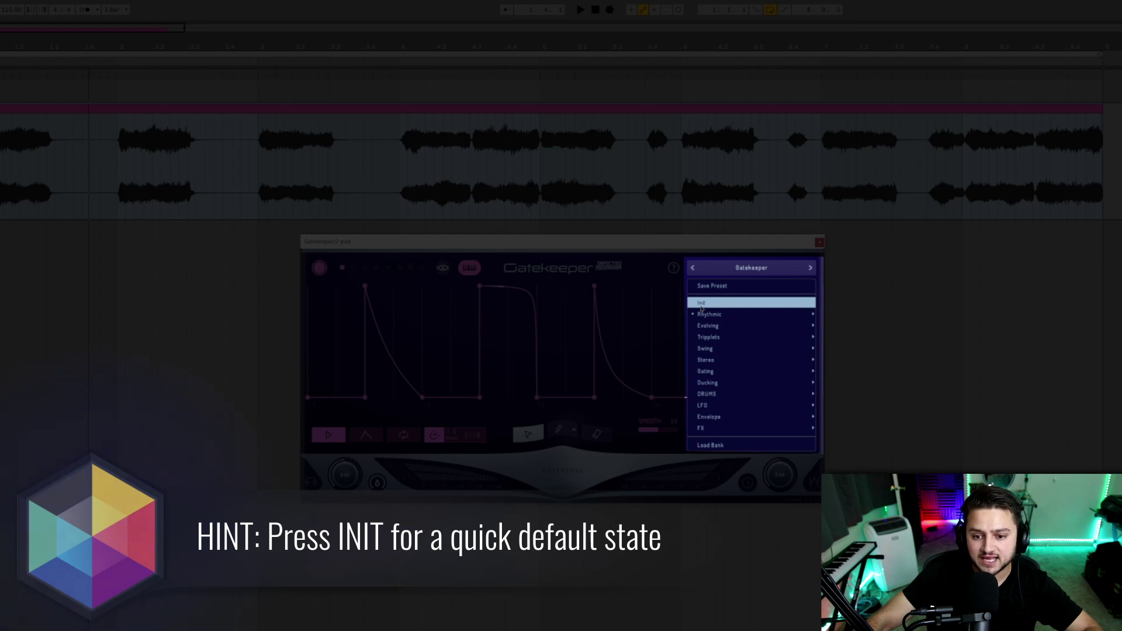
{"action": "left_click", "coordinate": [702, 304]}
{"action": "left_click", "coordinate": [721, 310]}
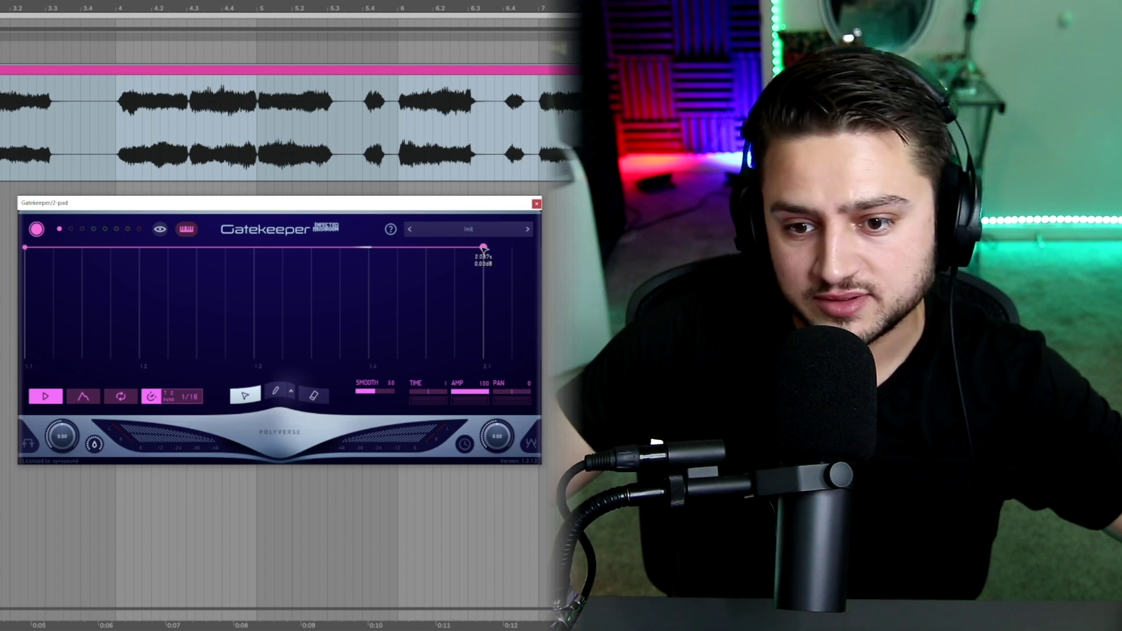
{"action": "left_click_drag", "start_coordinate": [483, 247], "coordinate": [52, 244]}
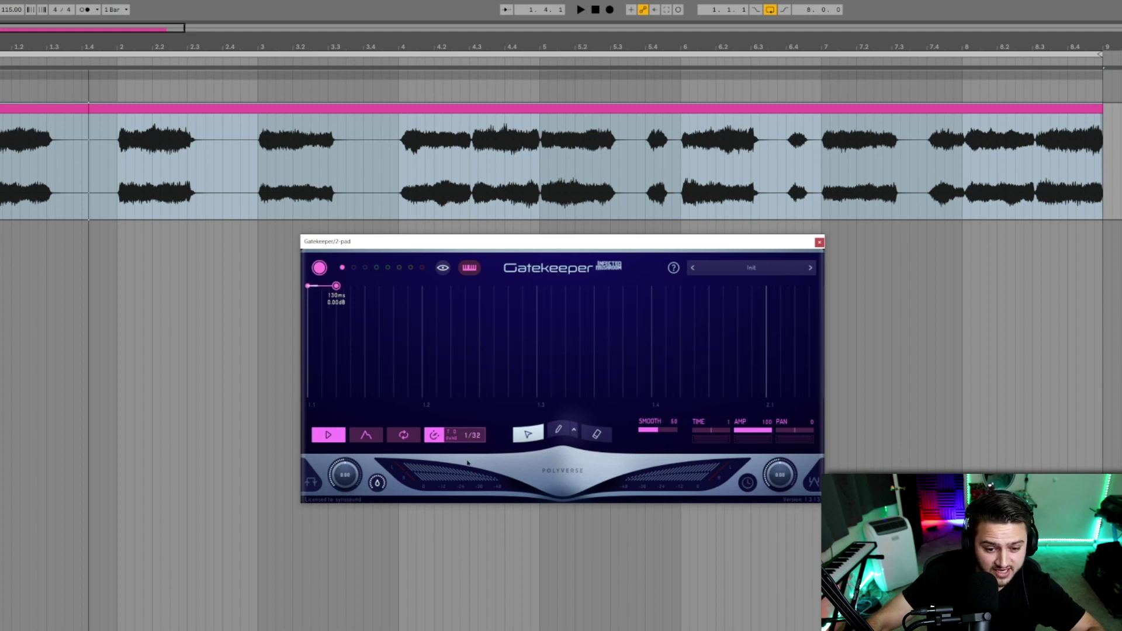
Switch the envelope to TIME mode, zoom to 0–0.2 s, and drop the end point to -inf dB
{"action": "left_click", "coordinate": [451, 435]}
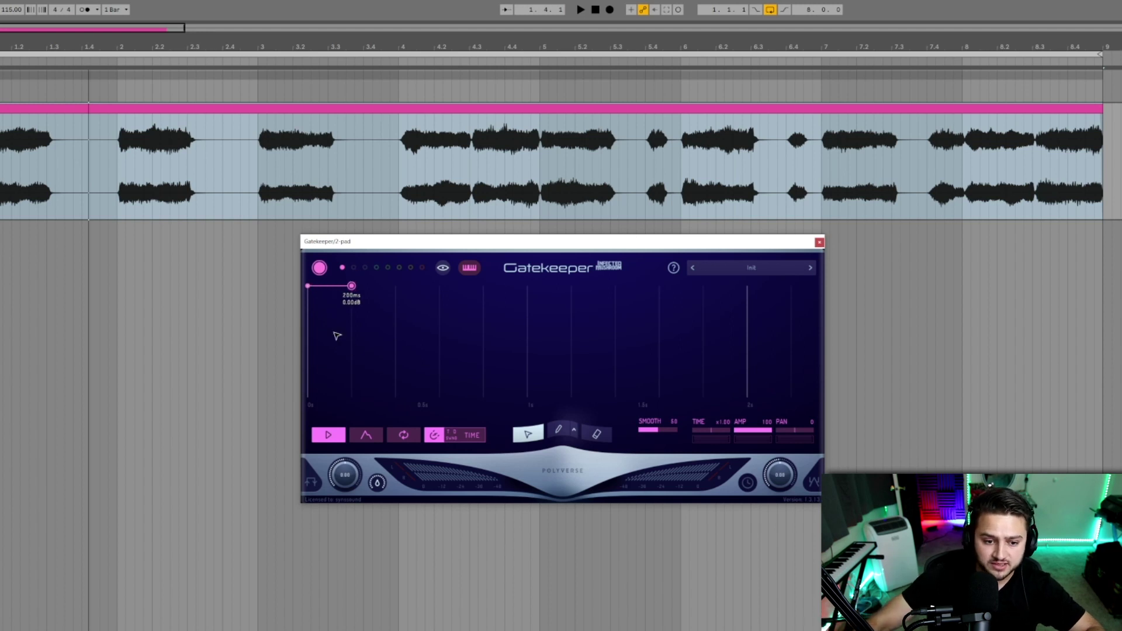
{"action": "scroll", "coordinate": [340, 338], "scroll_direction": "up", "scroll_amount": 5}
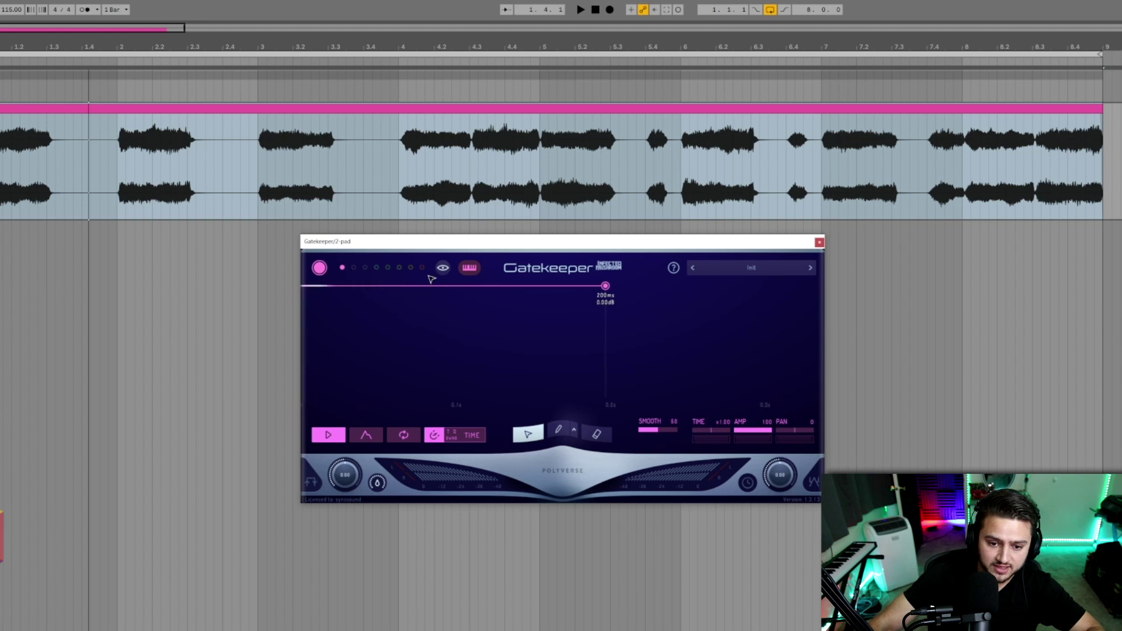
{"action": "scroll", "coordinate": [511, 321], "scroll_direction": "up", "scroll_amount": 3}
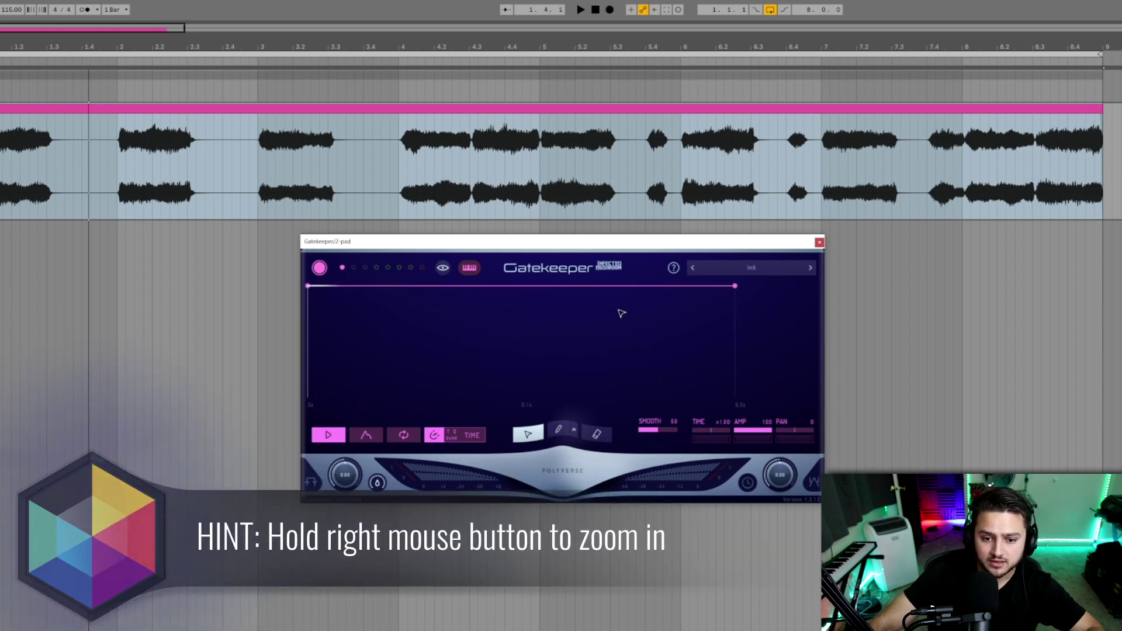
{"action": "left_click_drag", "start_coordinate": [735, 286], "coordinate": [737, 444]}
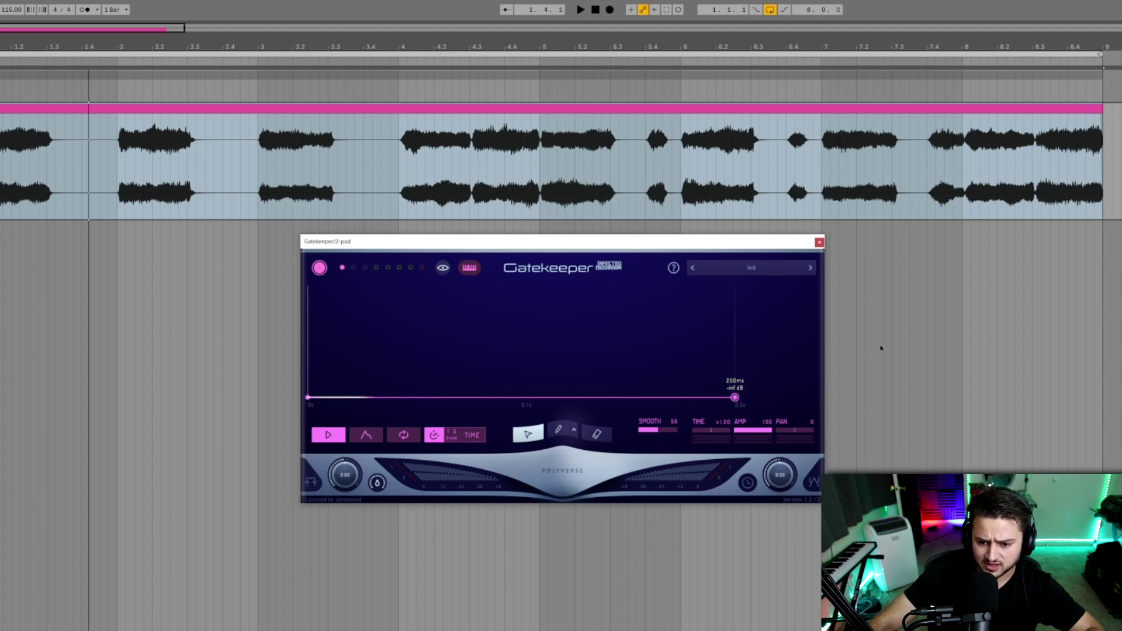
Shape a 10 ms curve from 0 dB to silence, play the clip, and set TIME to x0.10
{"action": "left_click_drag", "start_coordinate": [515, 400], "coordinate": [317, 226]}
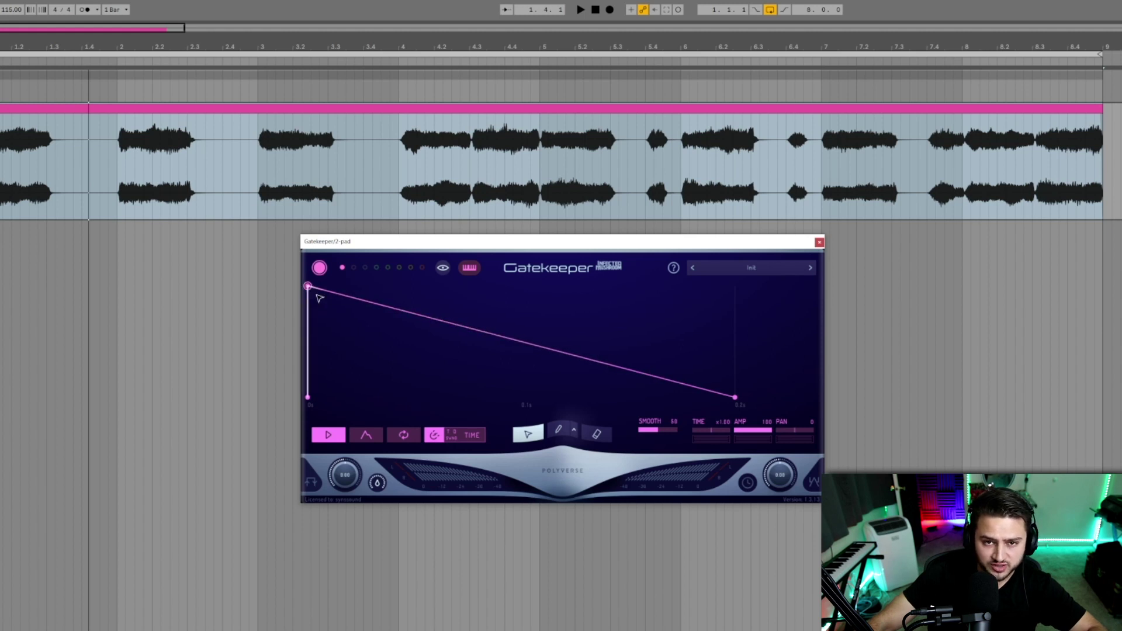
{"action": "left_click_drag", "start_coordinate": [735, 397], "coordinate": [344, 478]}
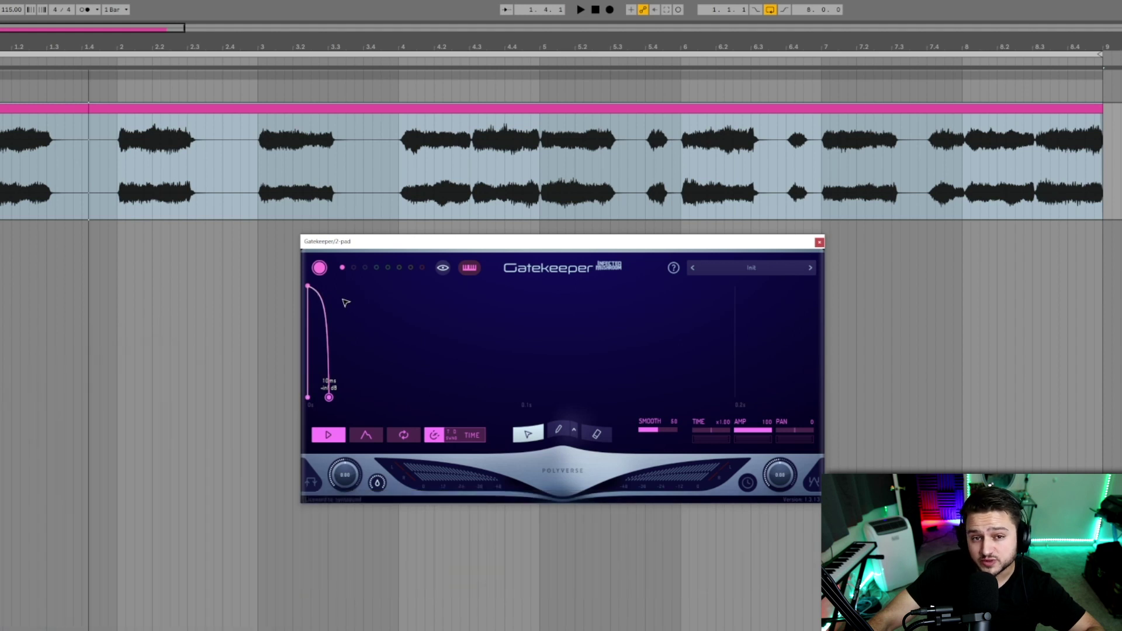
{"action": "left_click", "coordinate": [640, 539]}
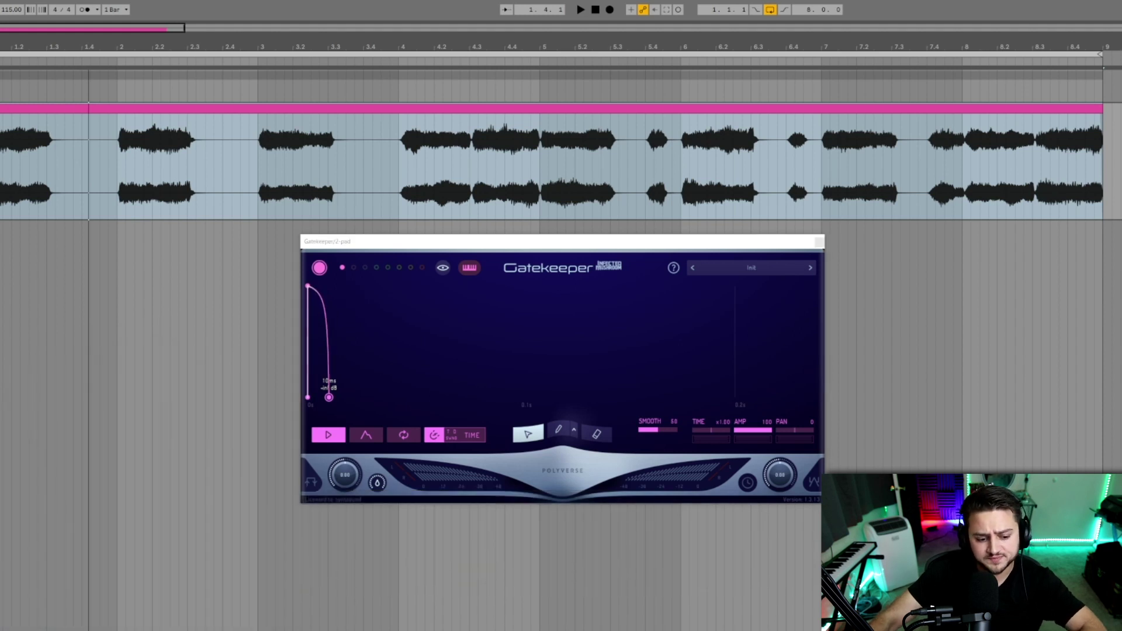
{"action": "key", "text": "space"}
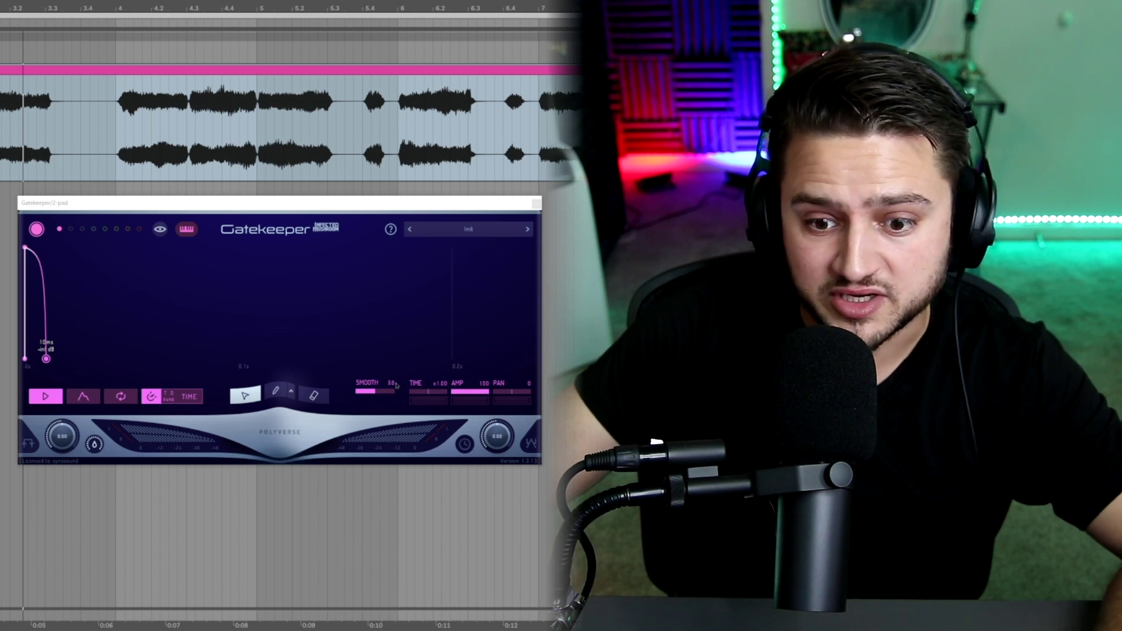
{"action": "left_click_drag", "start_coordinate": [427, 391], "coordinate": [418, 392]}
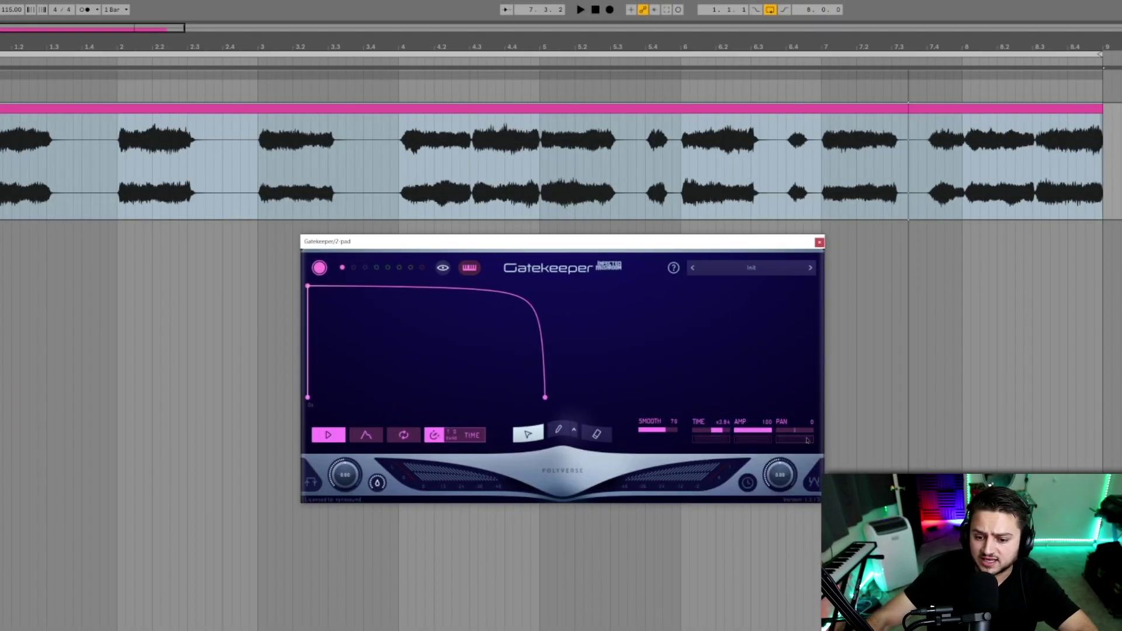
{"action": "mouse_move", "coordinate": [768, 444]}
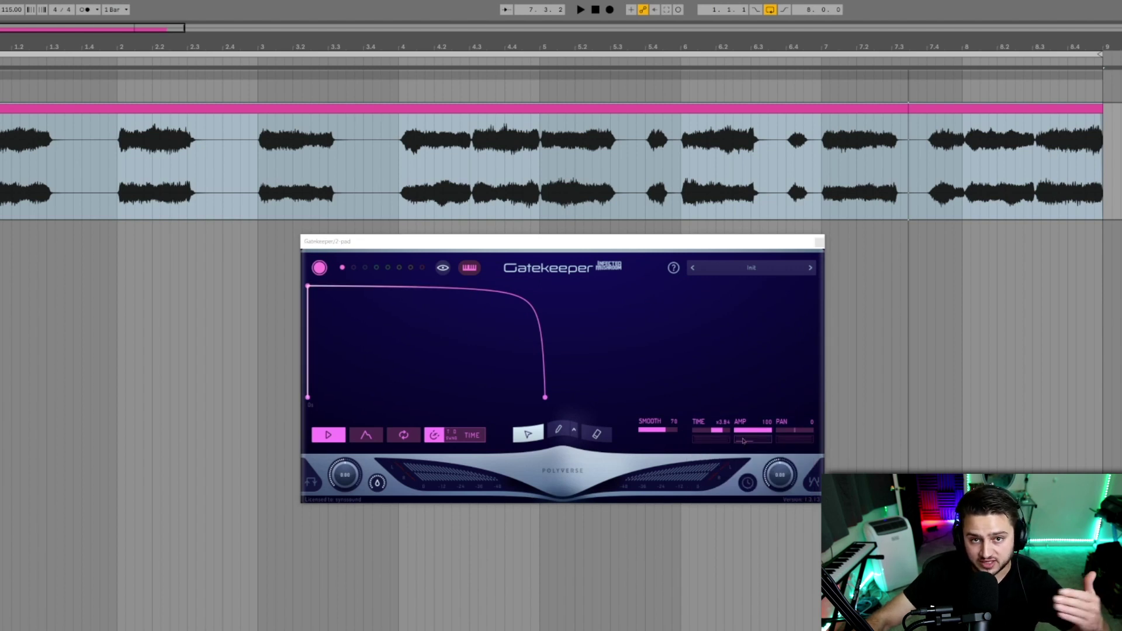
{"action": "key", "text": "space"}
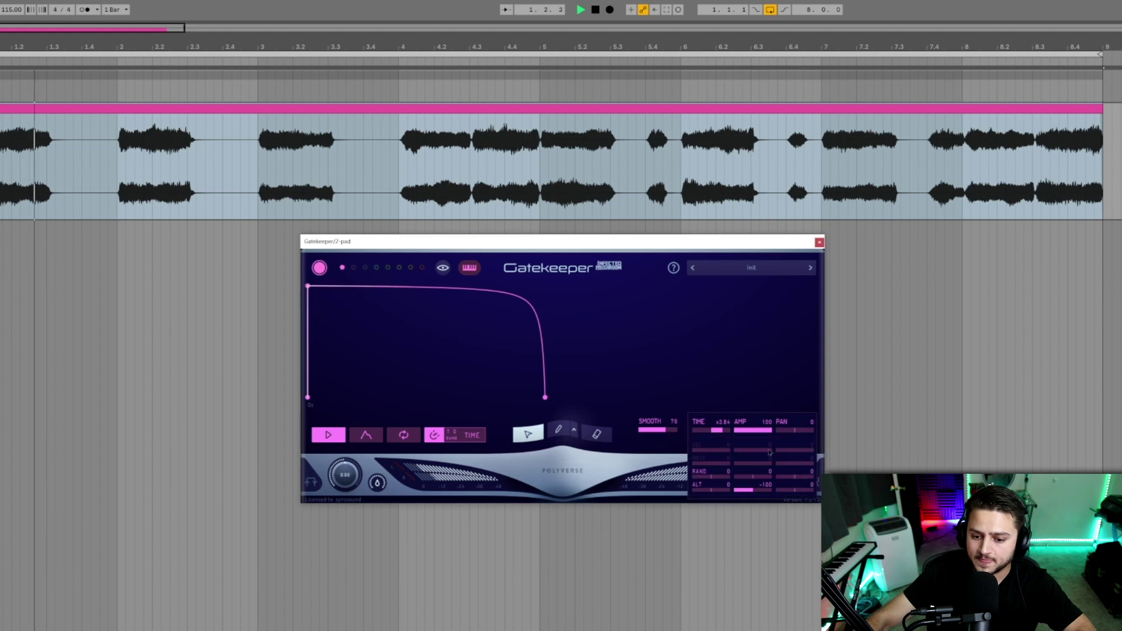
{"action": "key", "text": "space"}
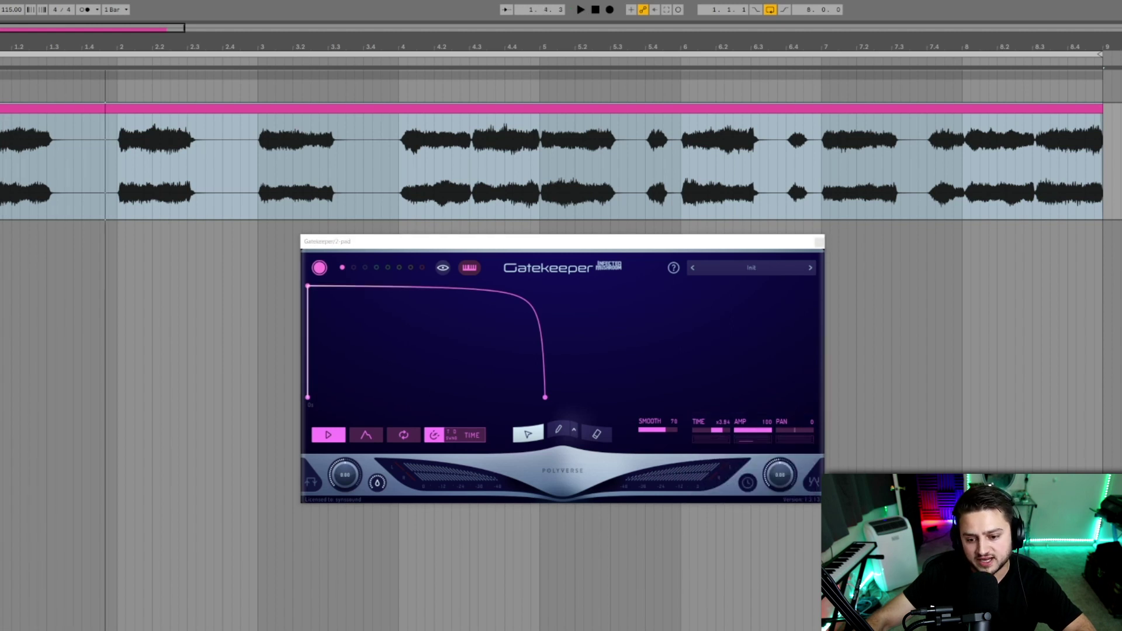
{"action": "key", "text": "space"}
{"action": "mouse_move", "coordinate": [764, 455]}
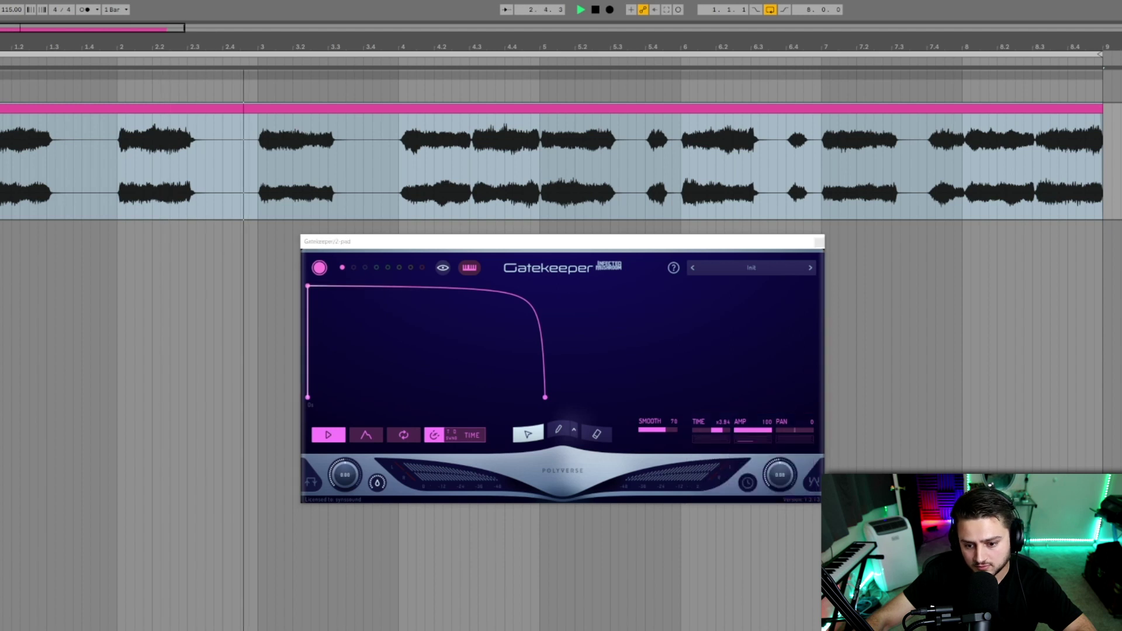
{"action": "mouse_move", "coordinate": [724, 441]}
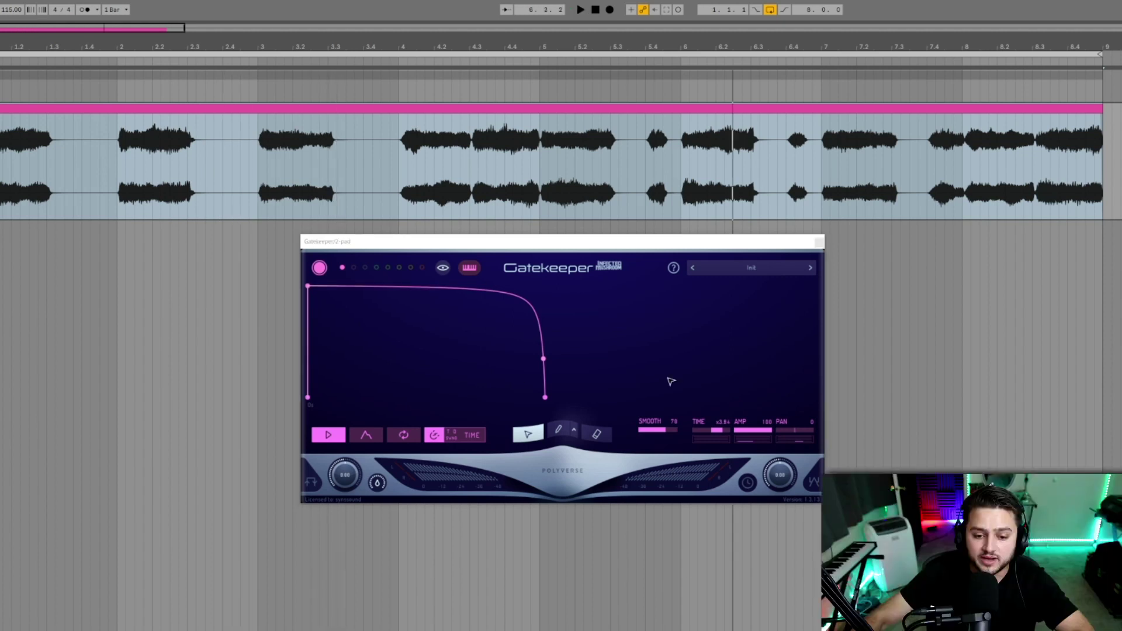
Turn on envelope looping and shorten the gate to about 10 ms while replaying
{"action": "left_click", "coordinate": [405, 436]}
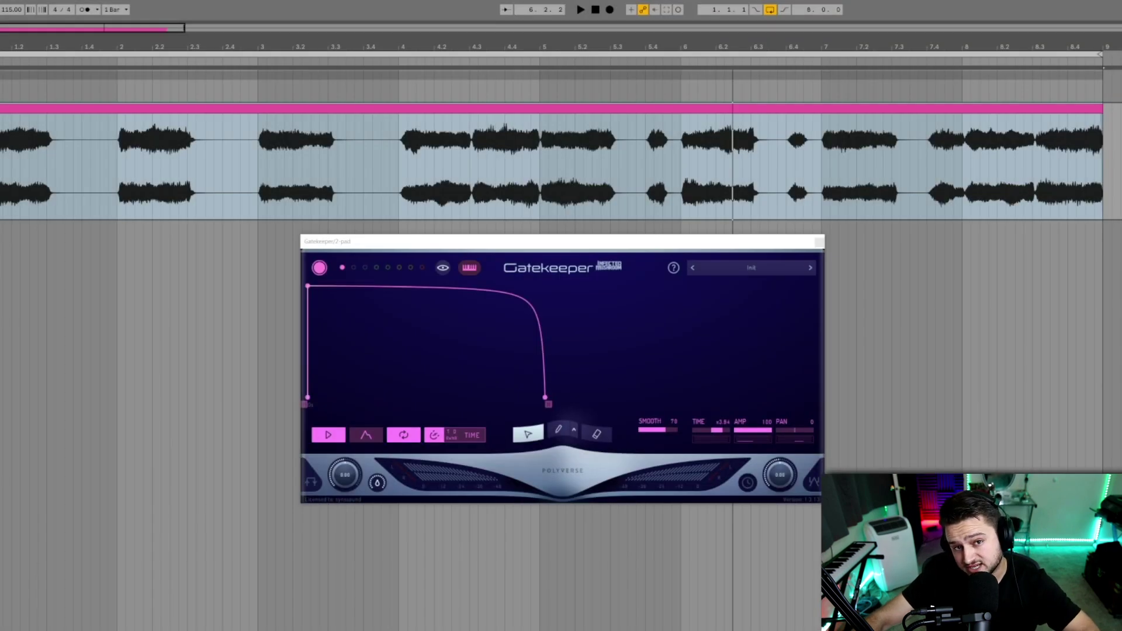
{"action": "left_click_drag", "start_coordinate": [545, 398], "coordinate": [338, 503]}
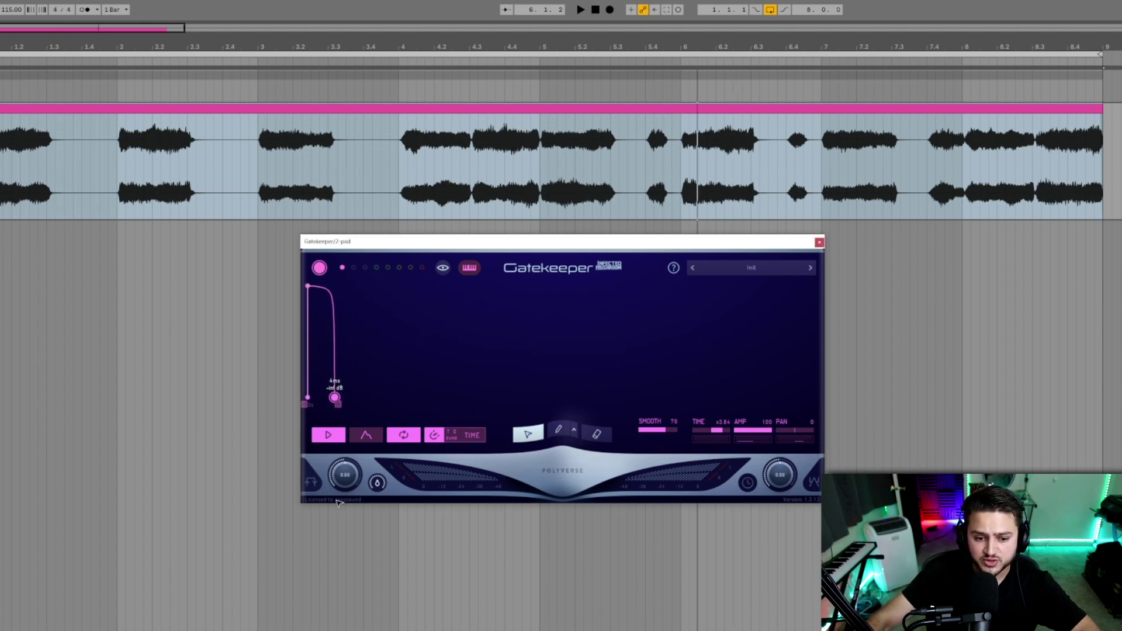
{"action": "key", "text": "space"}
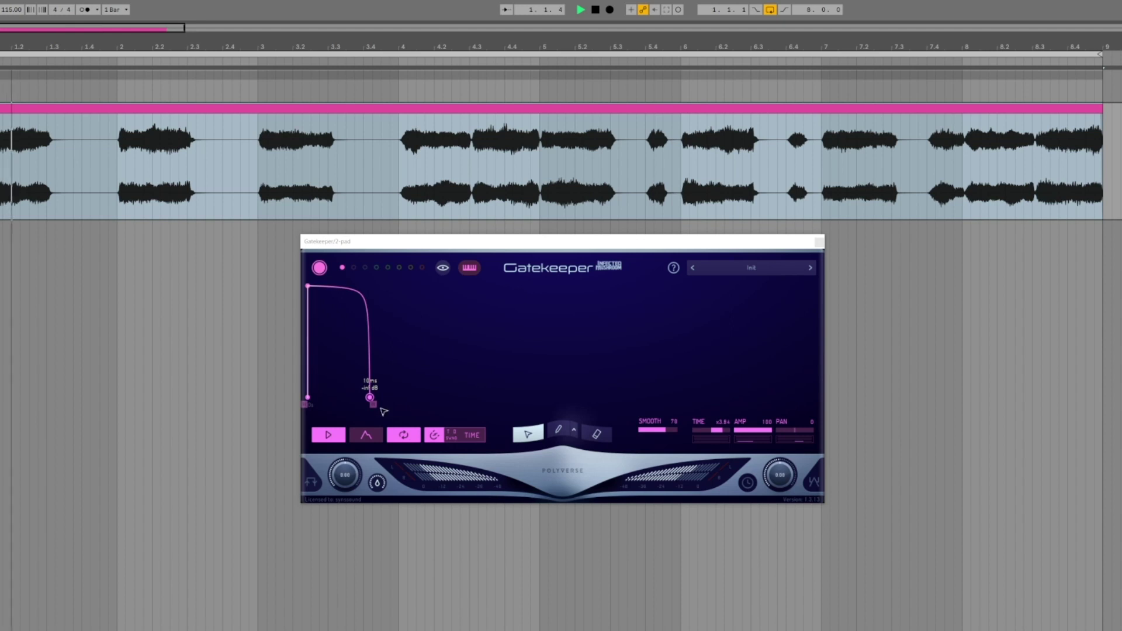
{"action": "left_click_drag", "start_coordinate": [368, 398], "coordinate": [372, 541]}
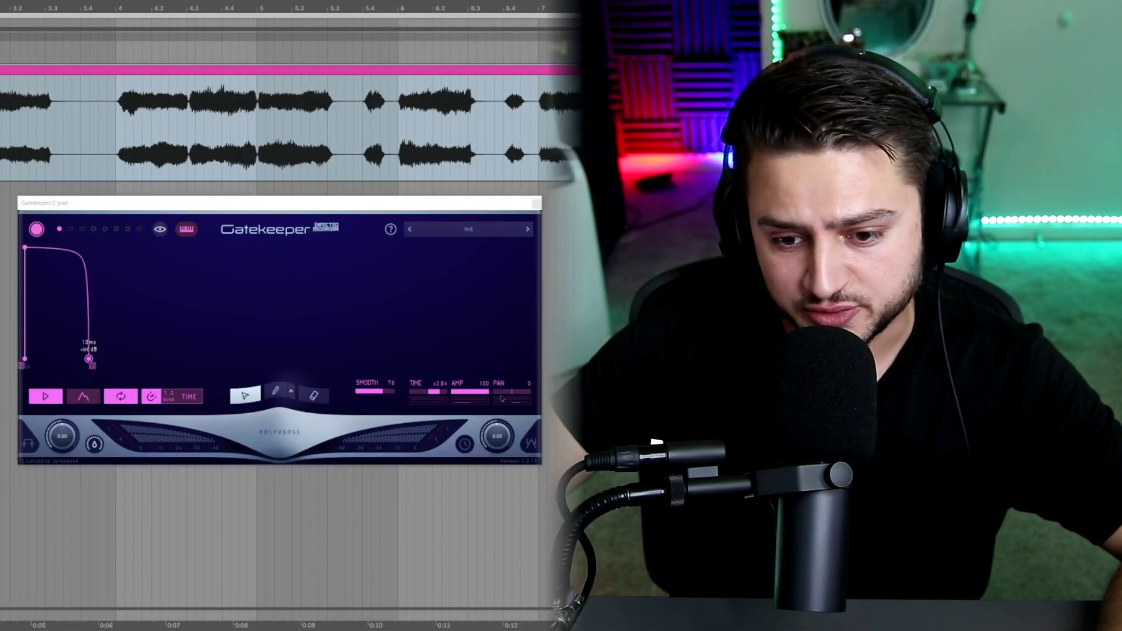
Set the TIME alternation to about -60, then stop playback
{"action": "mouse_move", "coordinate": [467, 383]}
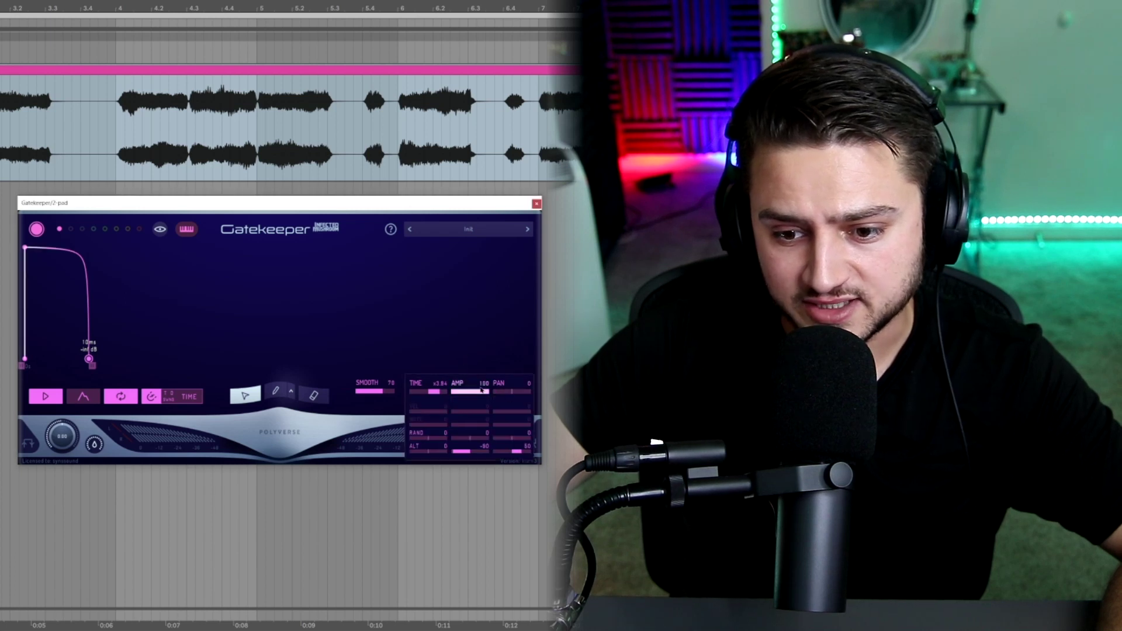
{"action": "left_click_drag", "start_coordinate": [429, 451], "coordinate": [367, 450]}
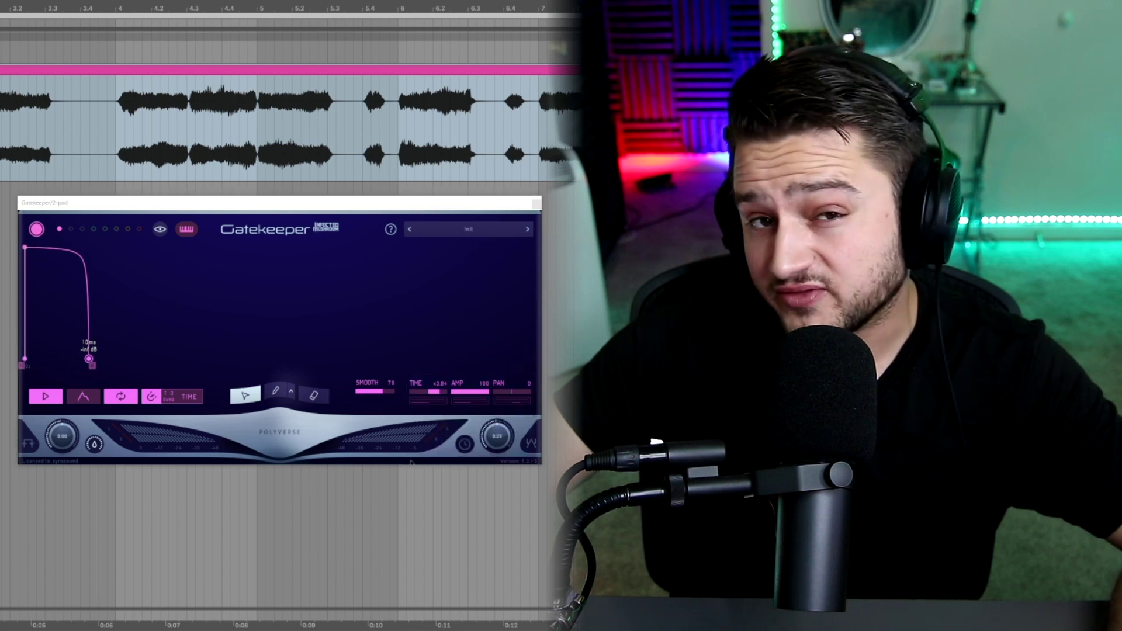
{"action": "double_click", "coordinate": [429, 451]}
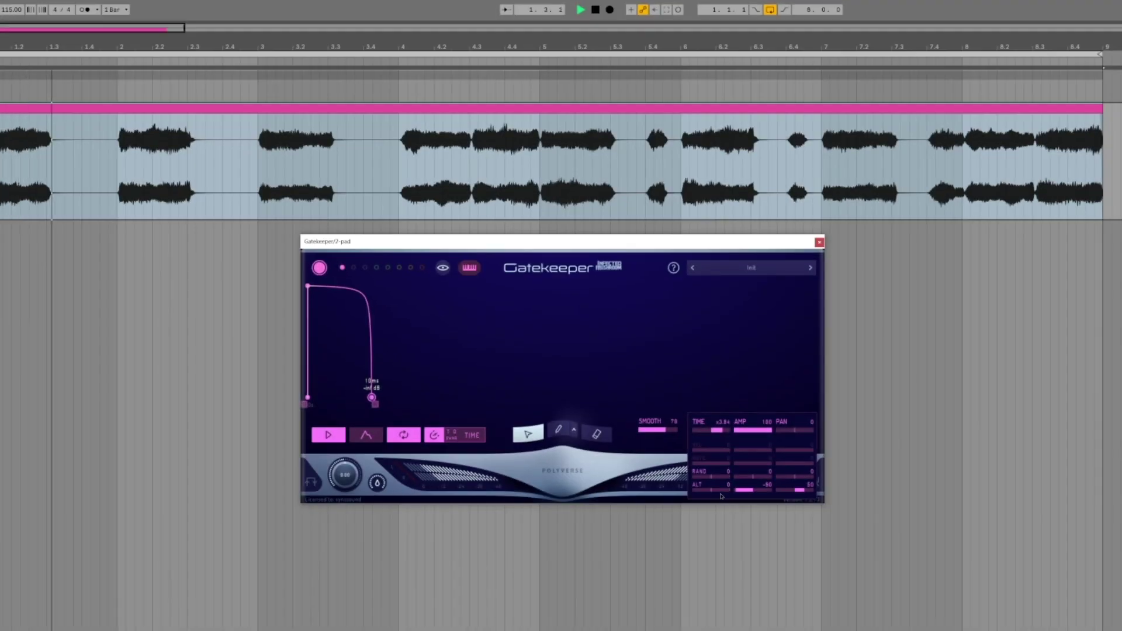
{"action": "left_click_drag", "start_coordinate": [722, 496], "coordinate": [566, 519]}
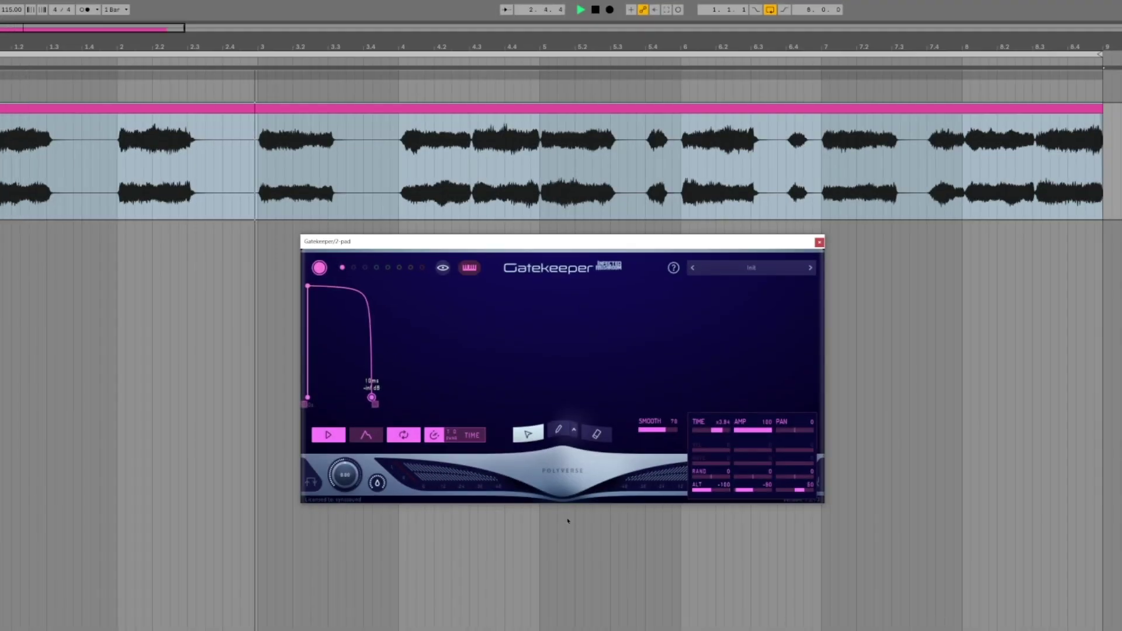
{"action": "left_click", "coordinate": [709, 492]}
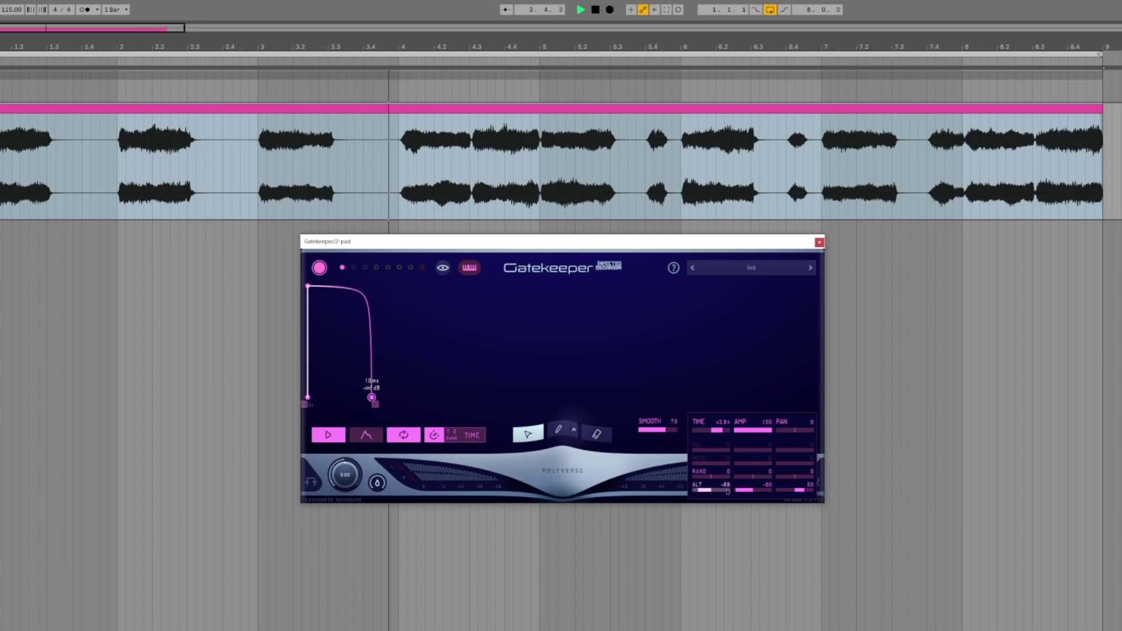
{"action": "left_click_drag", "start_coordinate": [727, 492], "coordinate": [742, 490]}
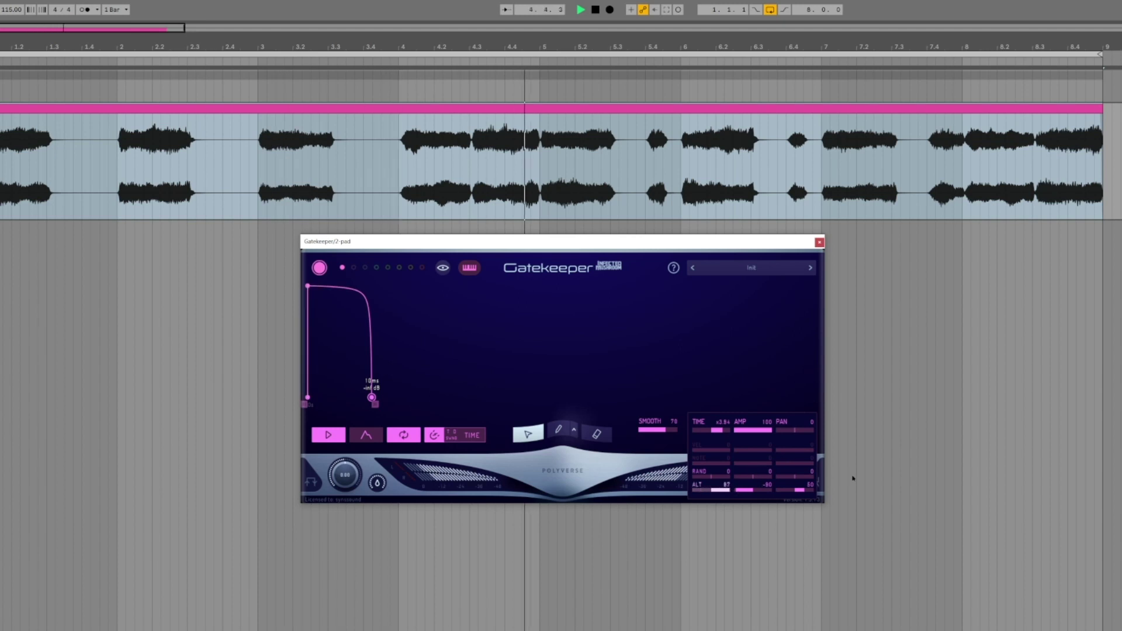
{"action": "left_click", "coordinate": [921, 473]}
{"action": "key", "text": "space"}
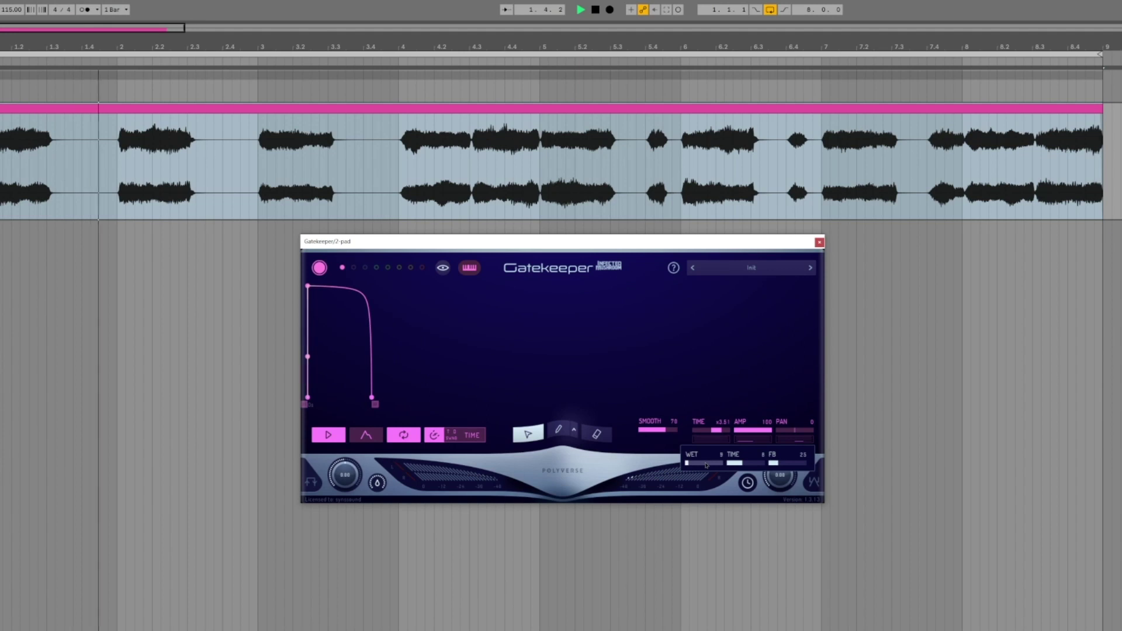
Raise the delay's wet mix from 12 to 28
{"action": "mouse_move", "coordinate": [710, 464]}
{"action": "left_mouse_down"}
{"action": "mouse_move", "coordinate": [729, 464]}
{"action": "mouse_move", "coordinate": [722, 459]}
{"action": "left_mouse_up"}
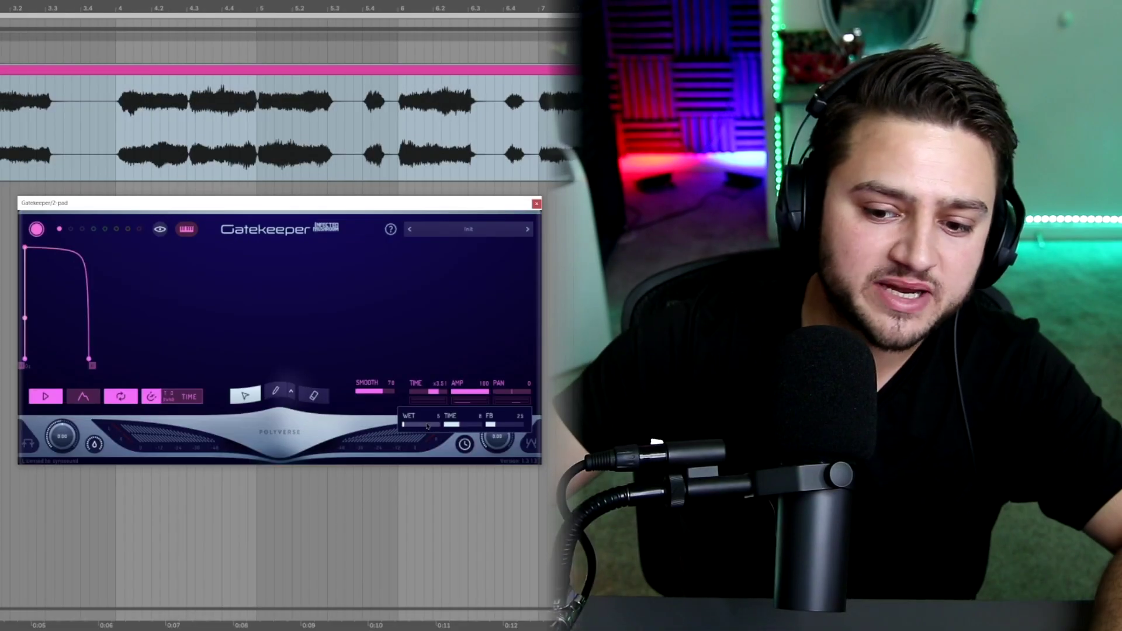